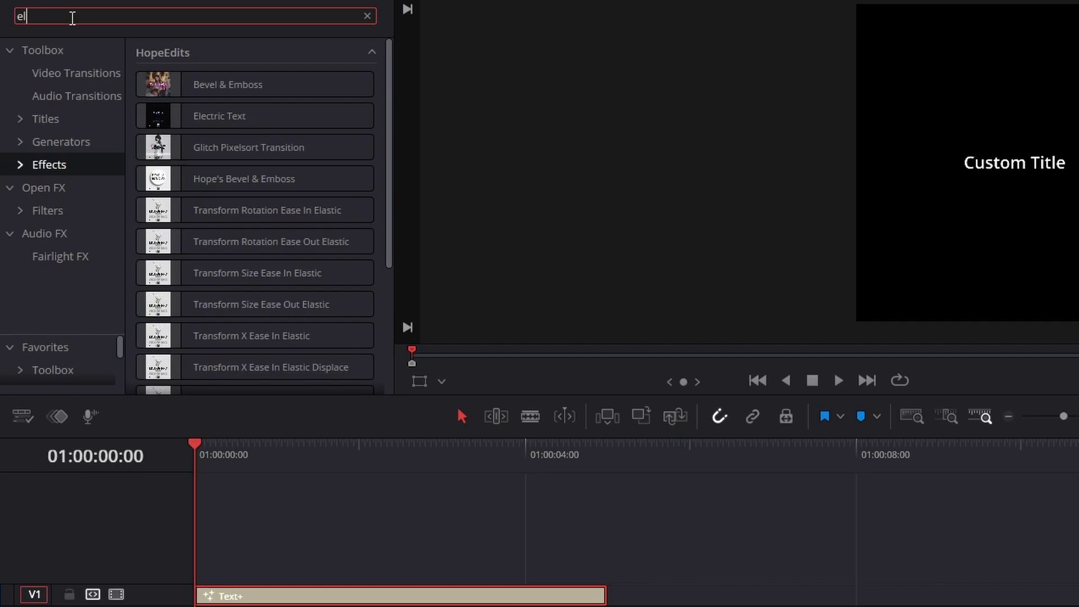
text(lectric)
drag(222, 86, 304, 592)
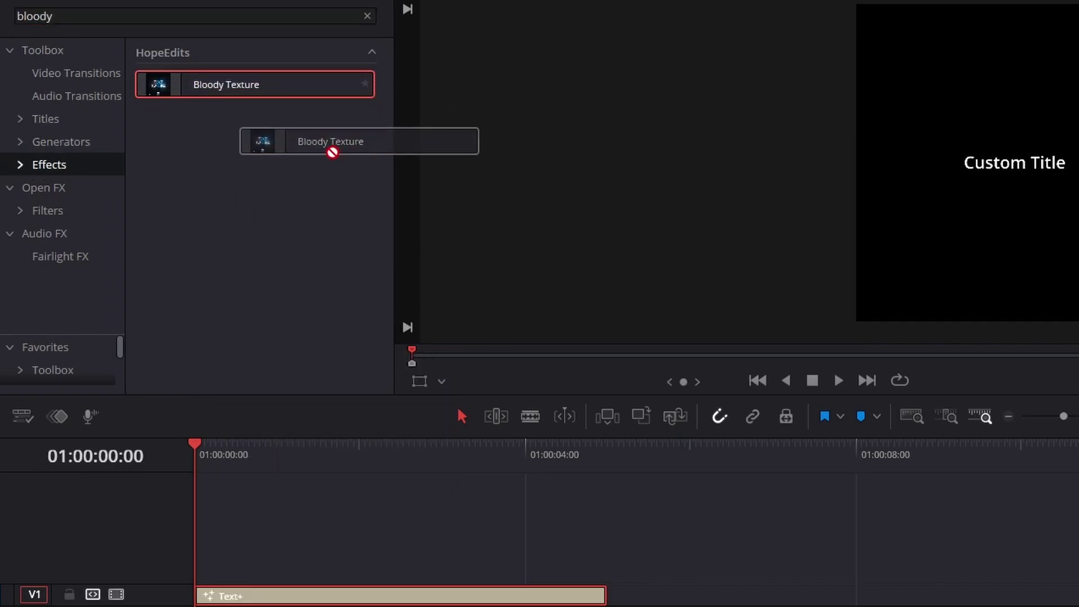
drag(330, 149, 330, 590)
drag(289, 113, 325, 595)
drag(255, 116, 408, 560)
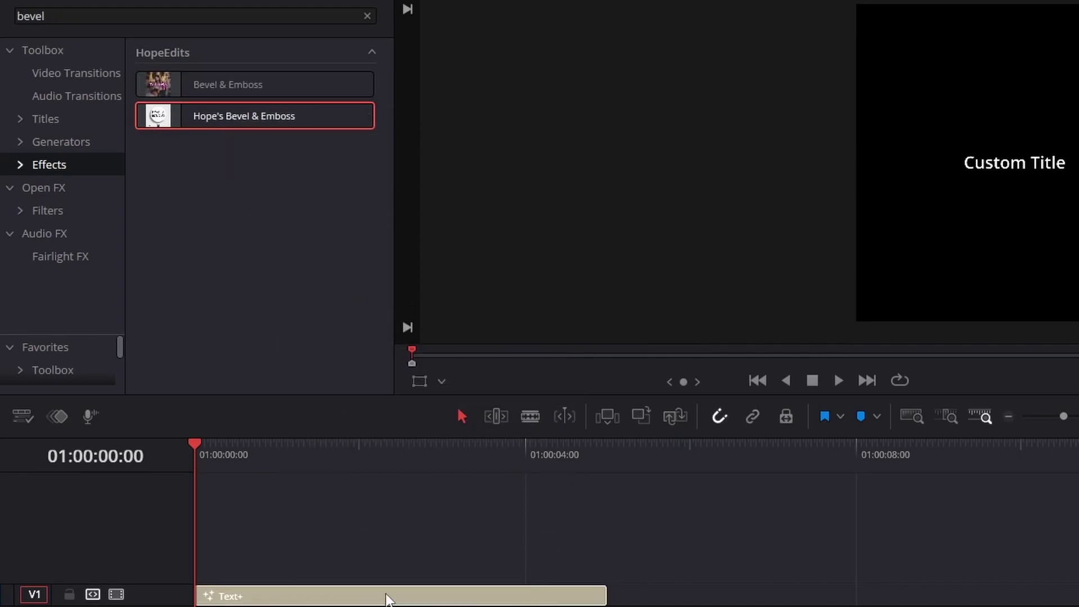
drag(408, 557, 408, 595)
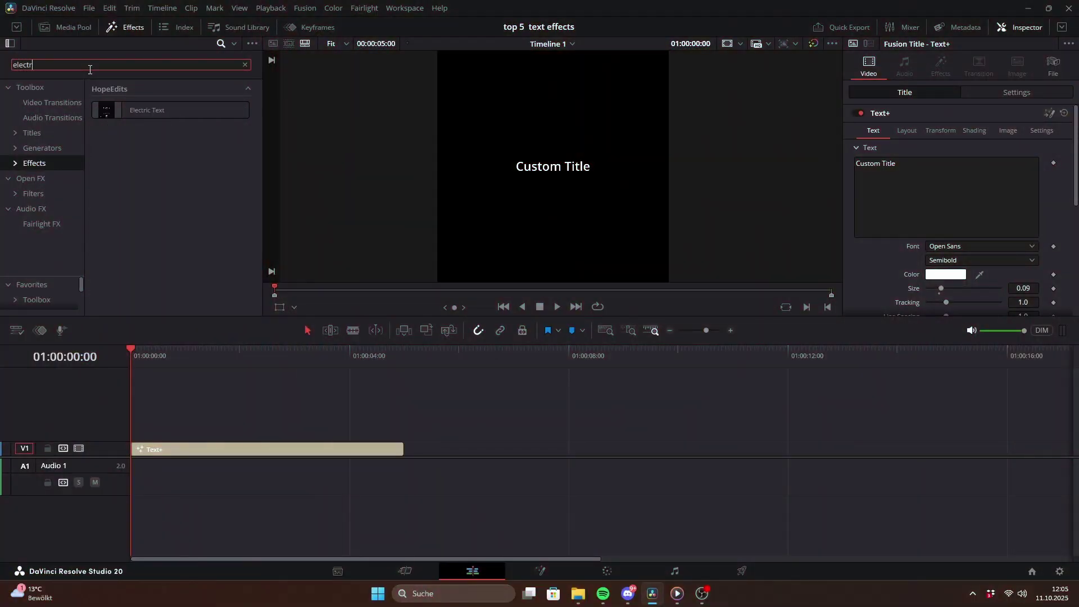
Step: Apply Electric Text to the Custom Title clip and set the lightning thickness to -0.0015
drag(157, 111, 244, 455)
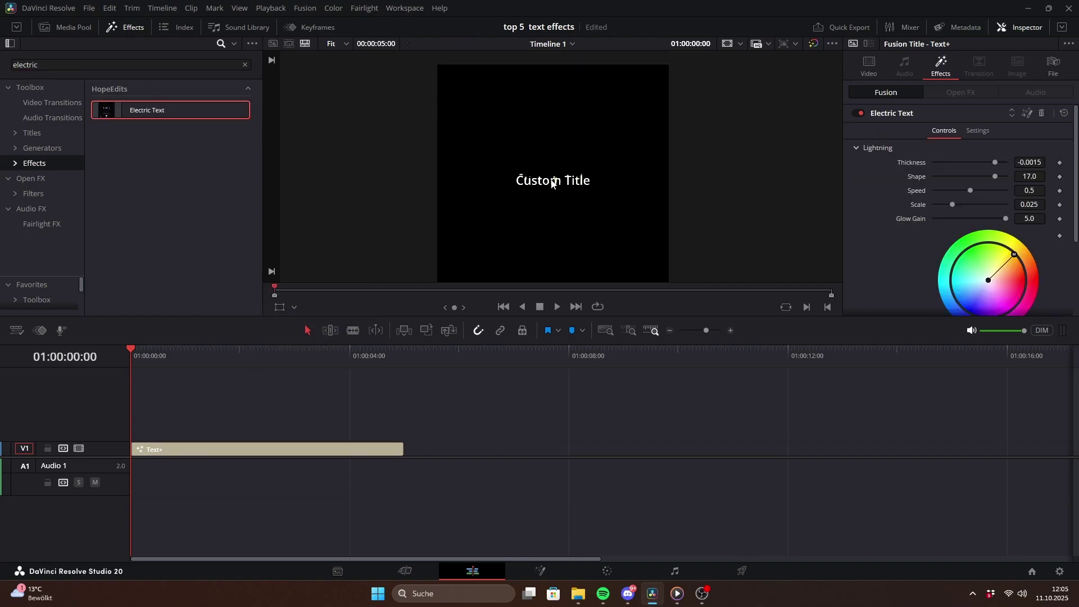
scroll(552, 184, up, 3)
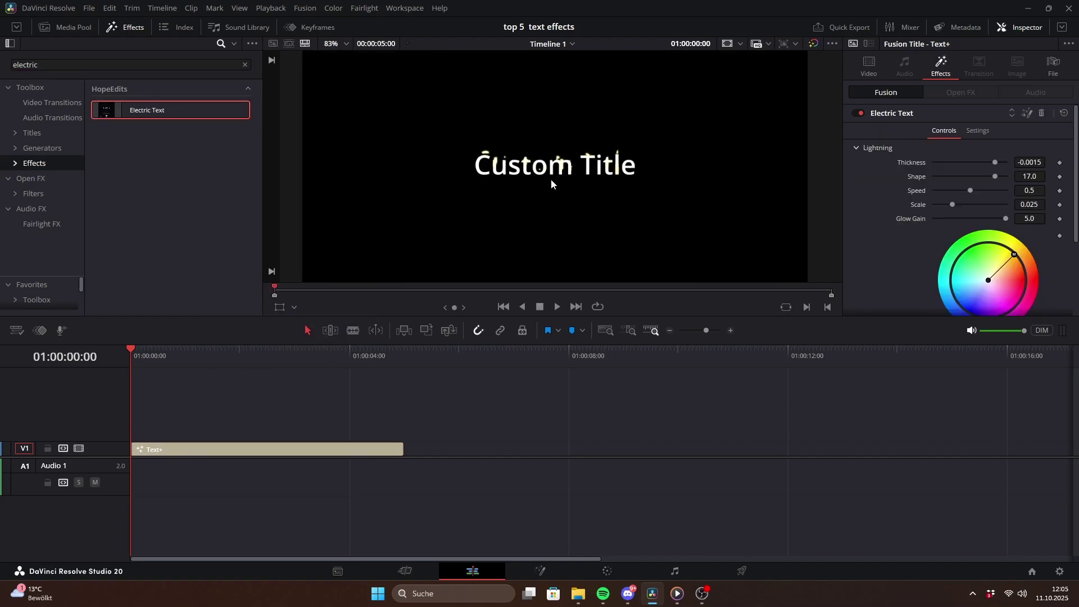
drag(166, 356, 173, 359)
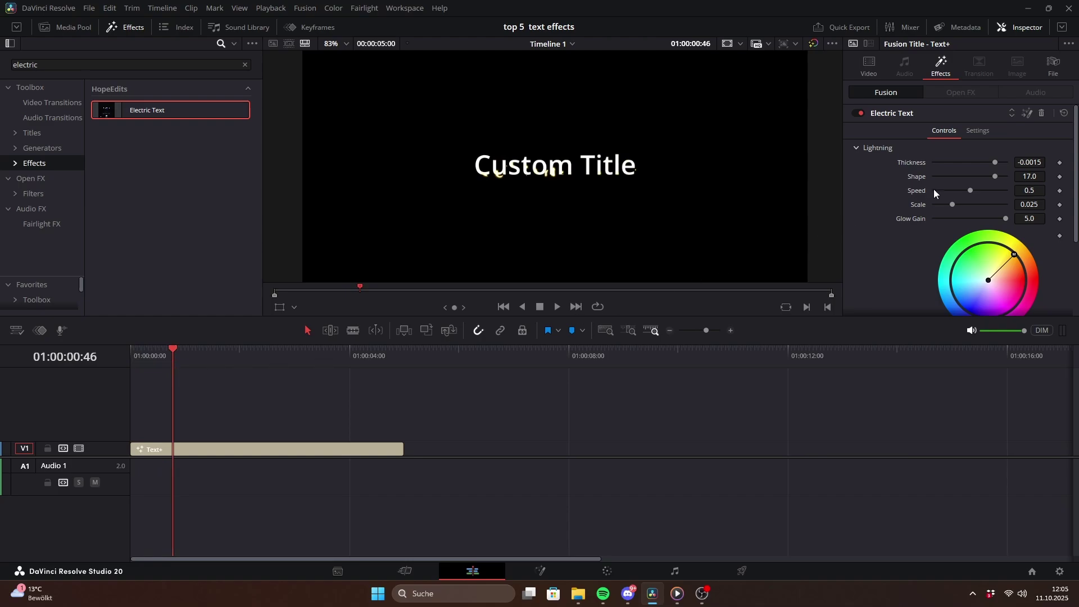
drag(996, 166, 947, 208)
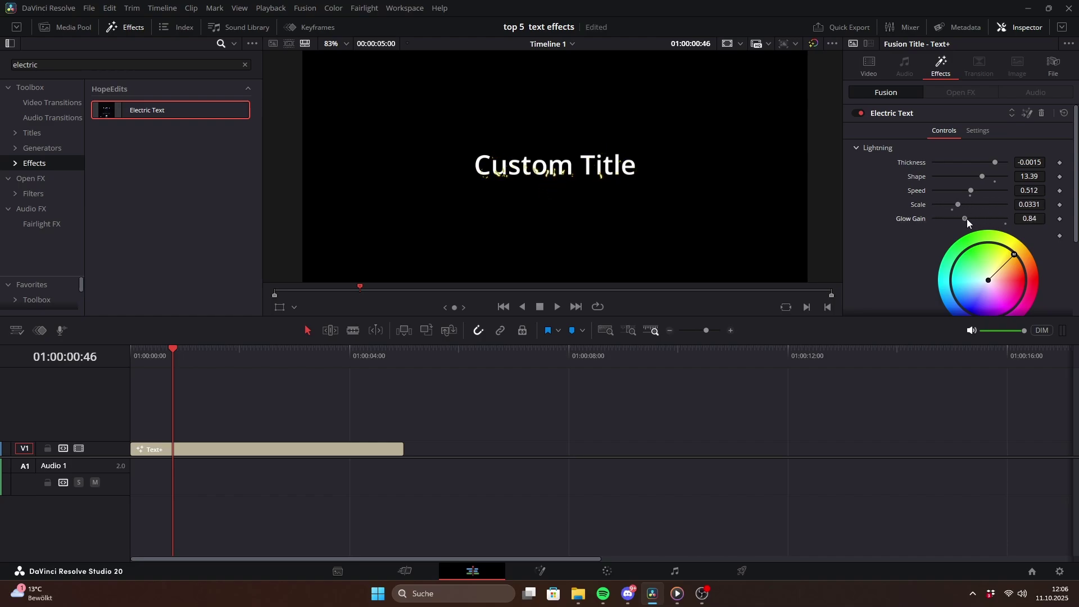
Step: Retint the electric lightning by shifting its colour wheel hue
scroll(939, 257, down, 1)
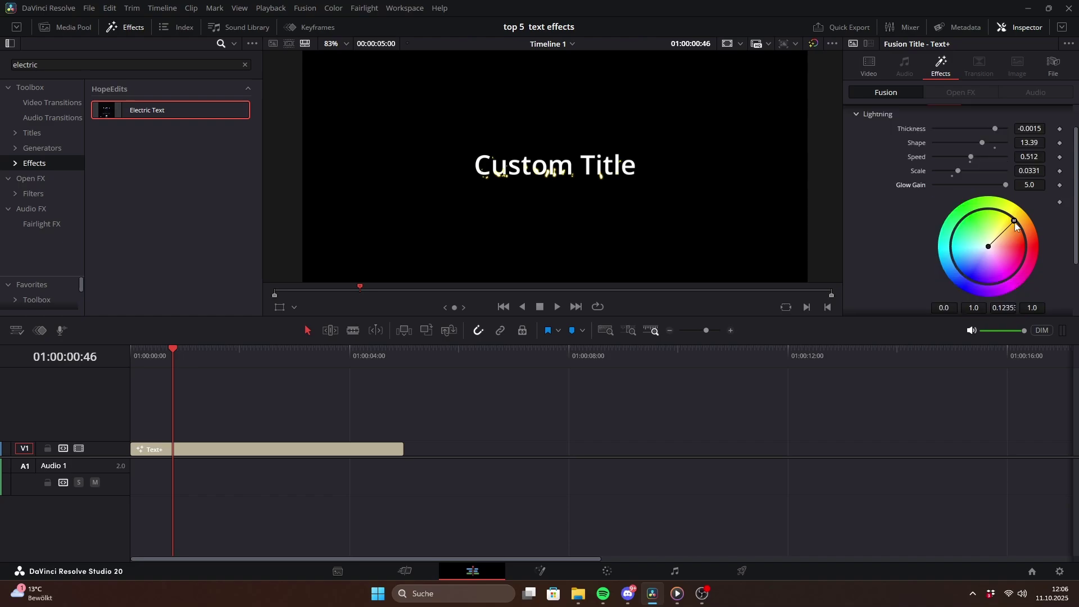
drag(1015, 222, 1020, 226)
drag(932, 286, 1067, 258)
drag(976, 291, 958, 276)
Step: Set the Appearance amount to -6.61 and play the electric title from the start
scroll(923, 241, down, 2)
key(ctrl+z)
key(ctrl+z)
drag(1006, 284, 939, 303)
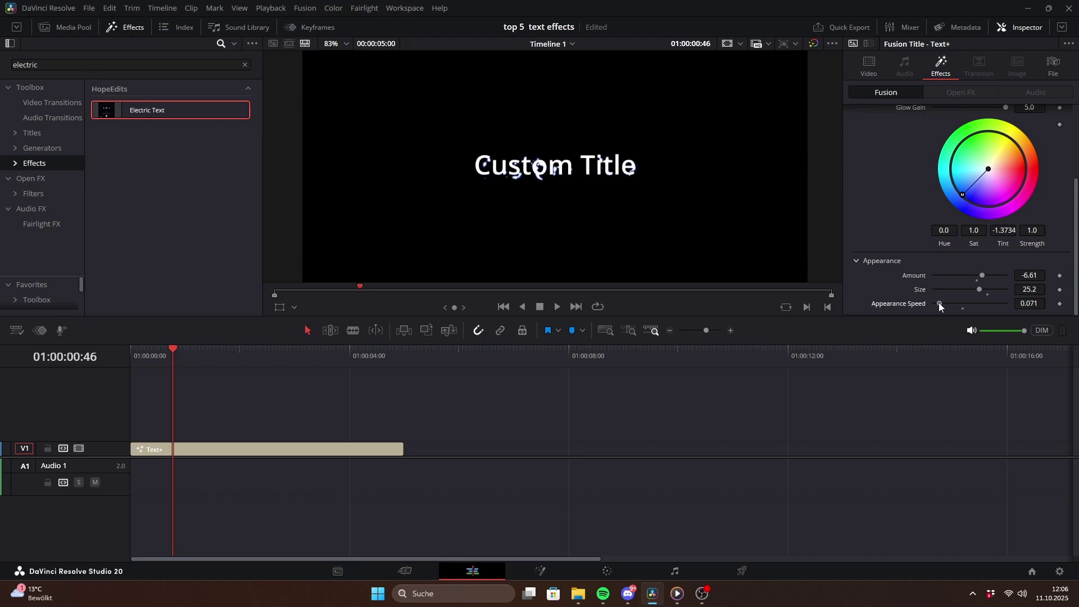
drag(173, 350, 132, 355)
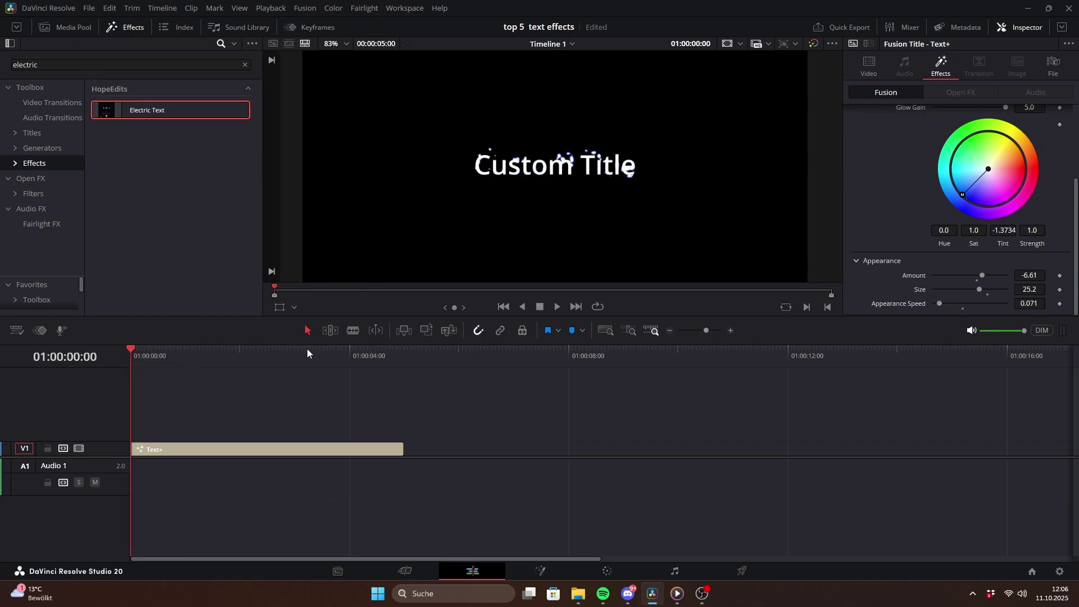
click(556, 306)
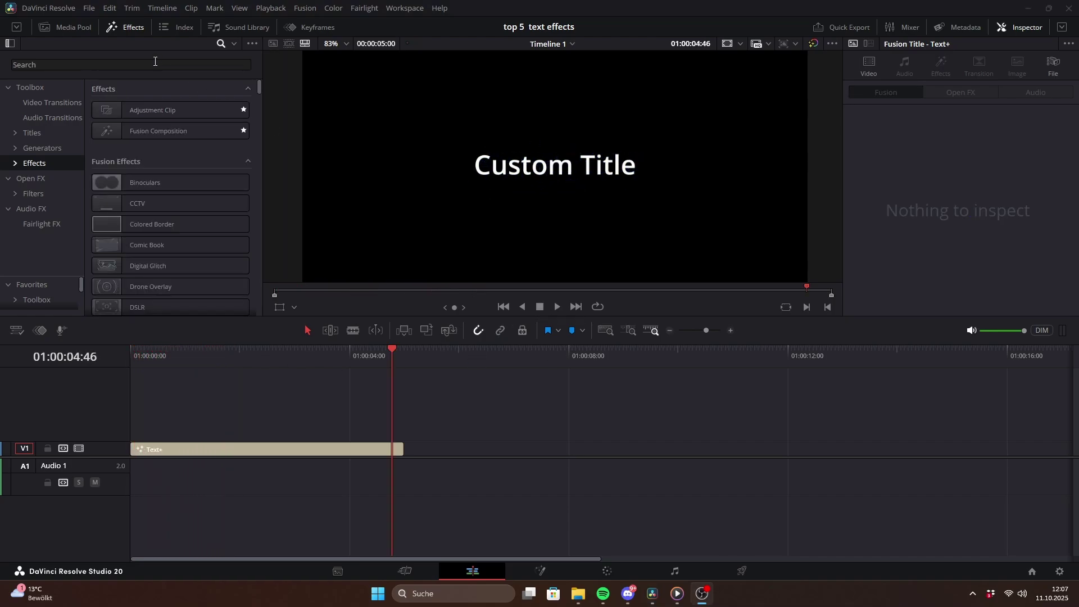
Step: Apply Bloody Texture from a 'bloody' search to the clip, preview it, and adjust the texture detail
click(156, 65)
text(blo)
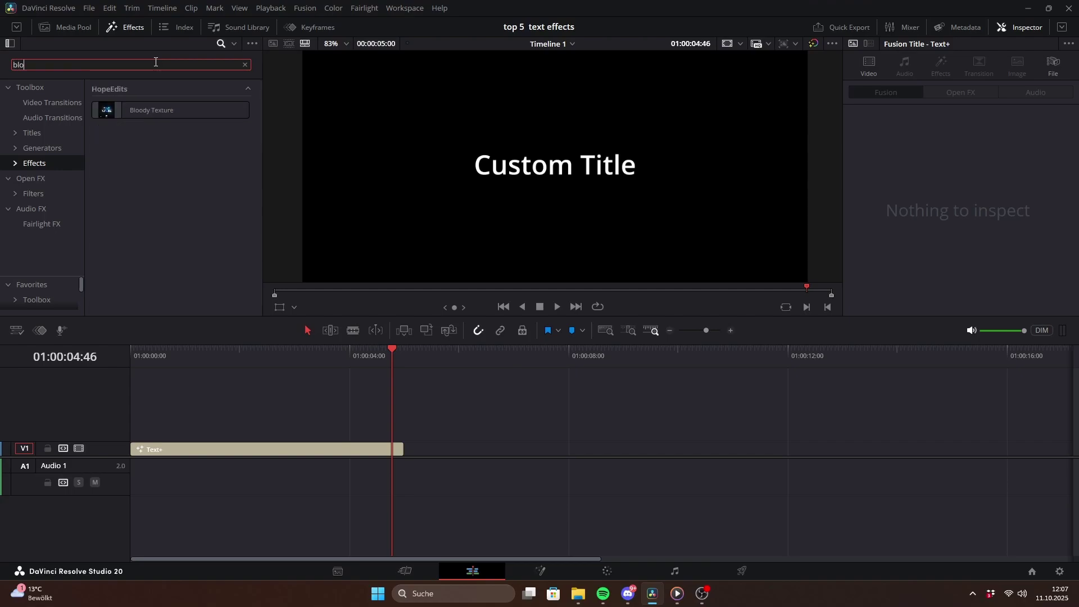
text(ody)
drag(150, 109, 270, 454)
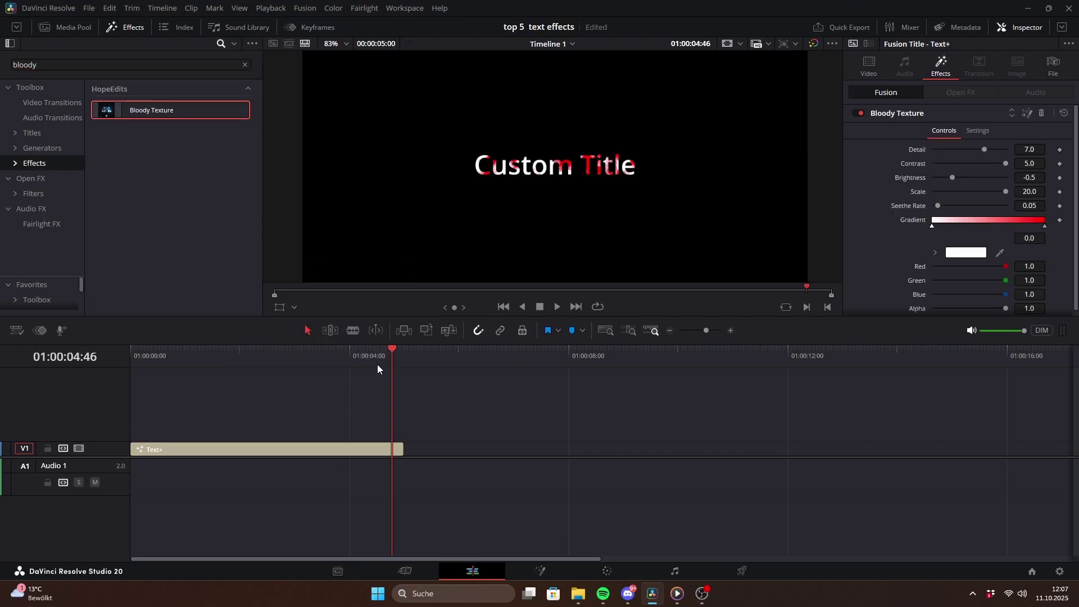
drag(378, 362, 135, 371)
click(557, 306)
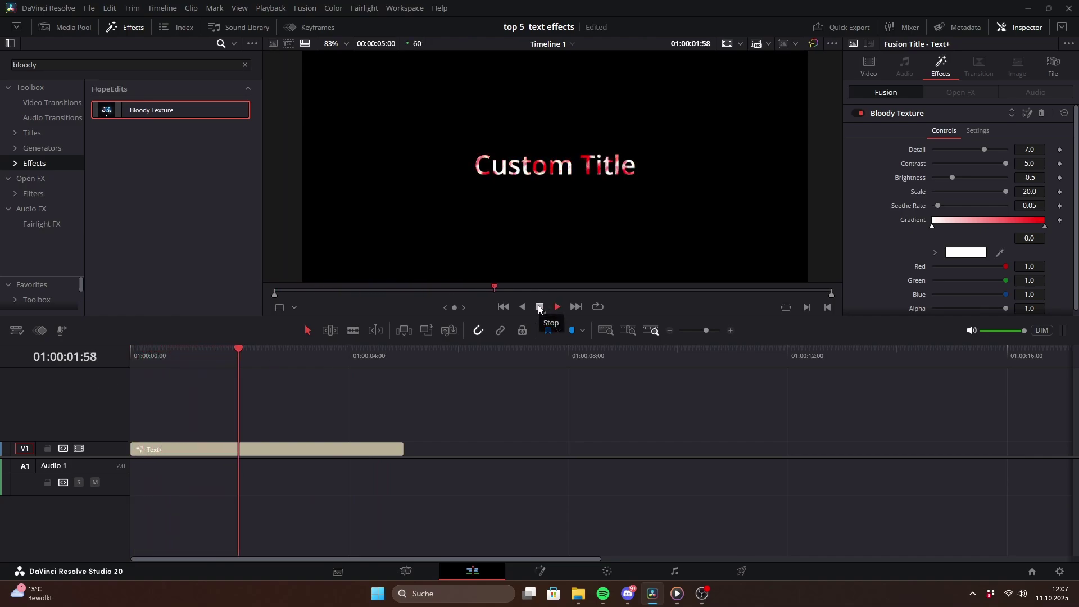
click(539, 307)
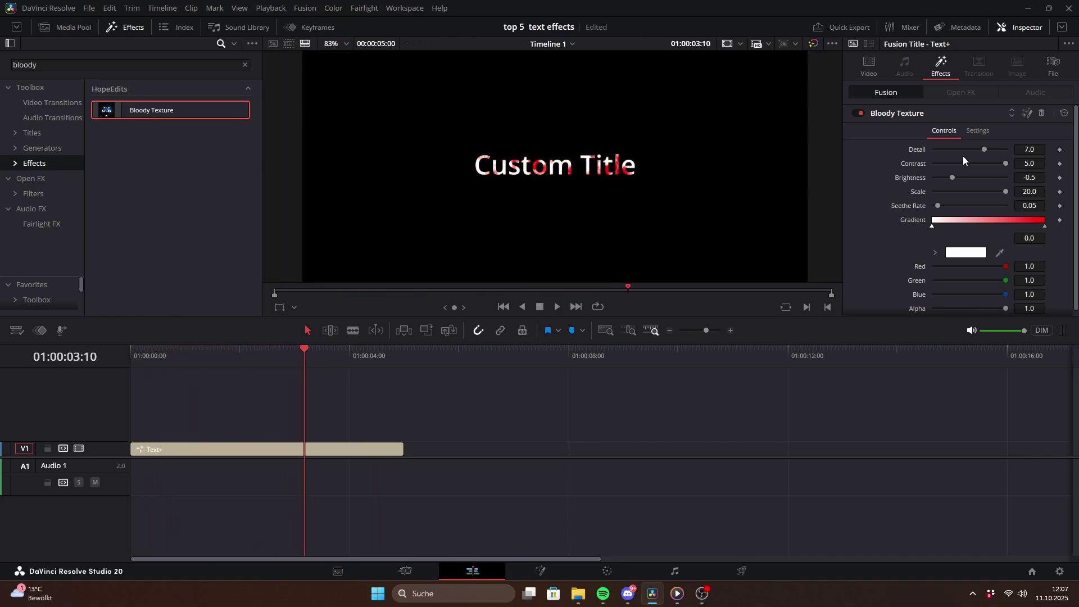
drag(983, 150, 963, 160)
Step: Recolour the texture gradient with a black start stop and a dark red middle stop
click(964, 252)
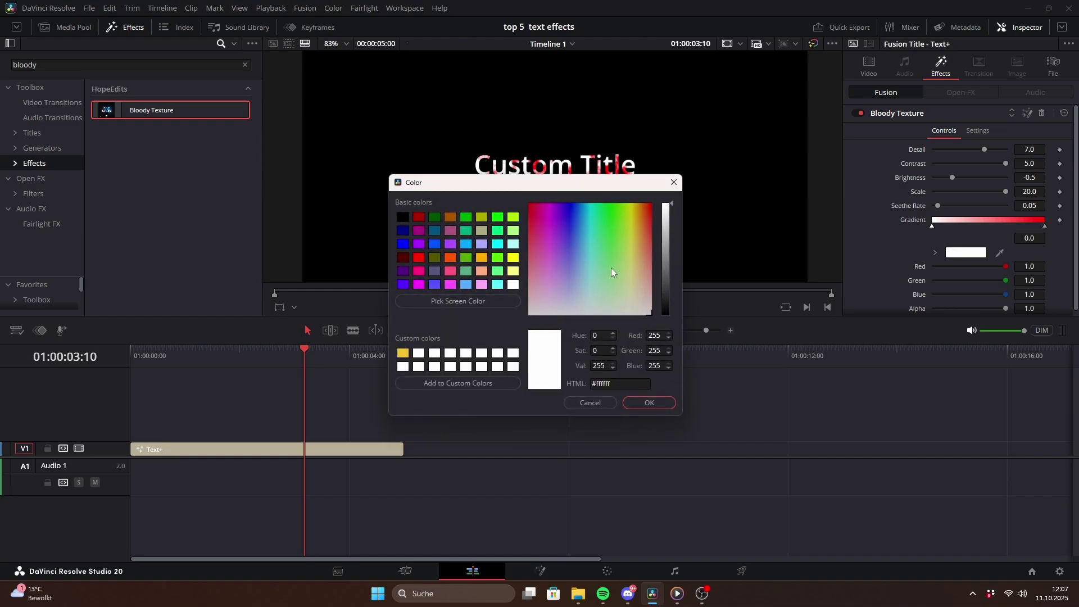
click(405, 218)
click(653, 403)
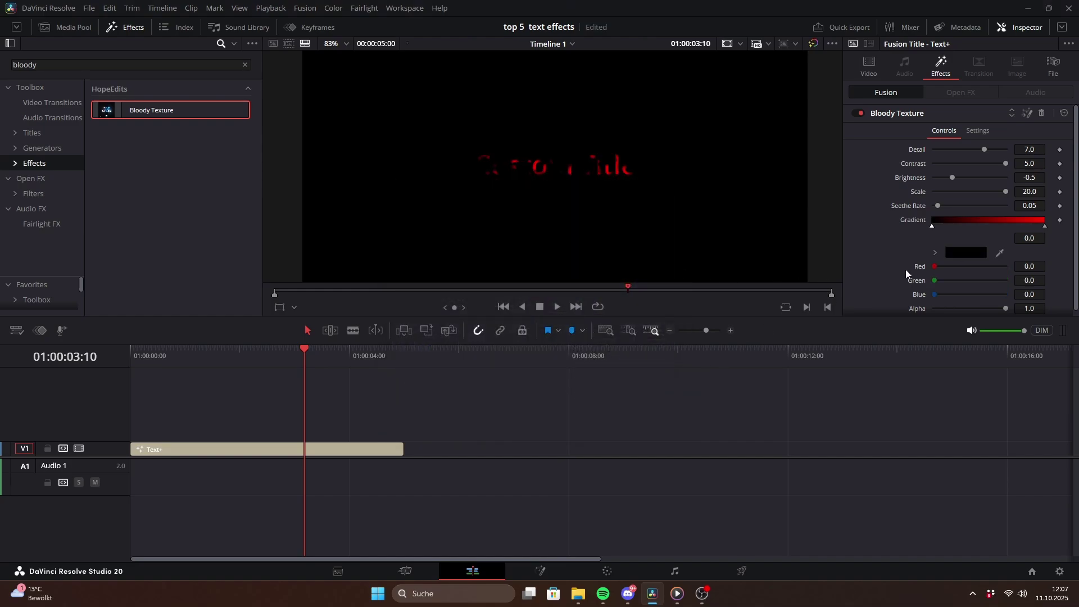
click(983, 224)
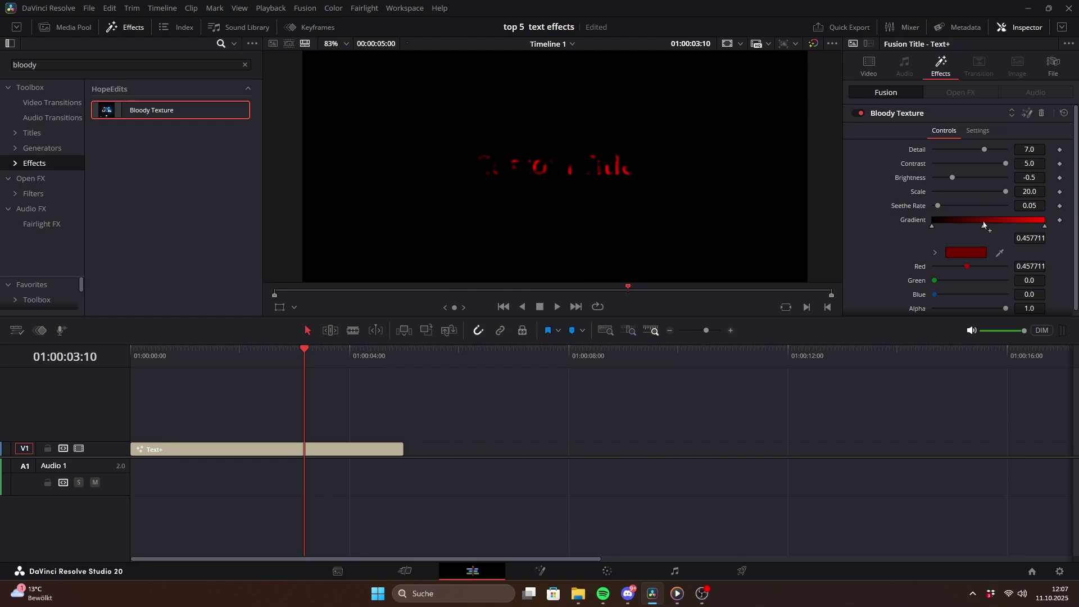
click(1045, 228)
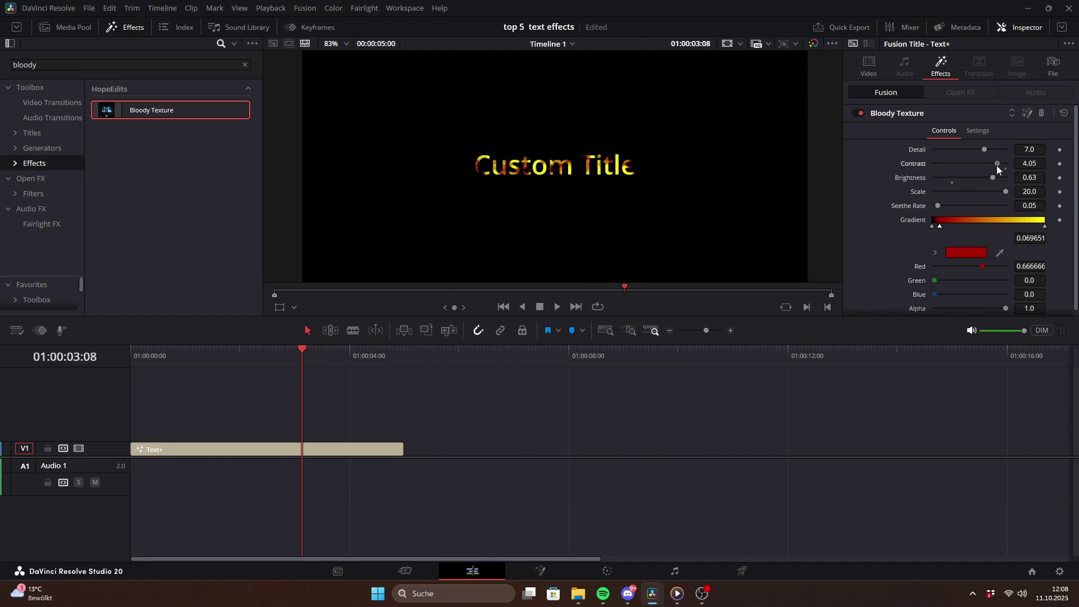
Step: Set texture Contrast to 3.86 and Seethe Rate to 0.228, then apply Crystal Texture
drag(997, 166, 967, 150)
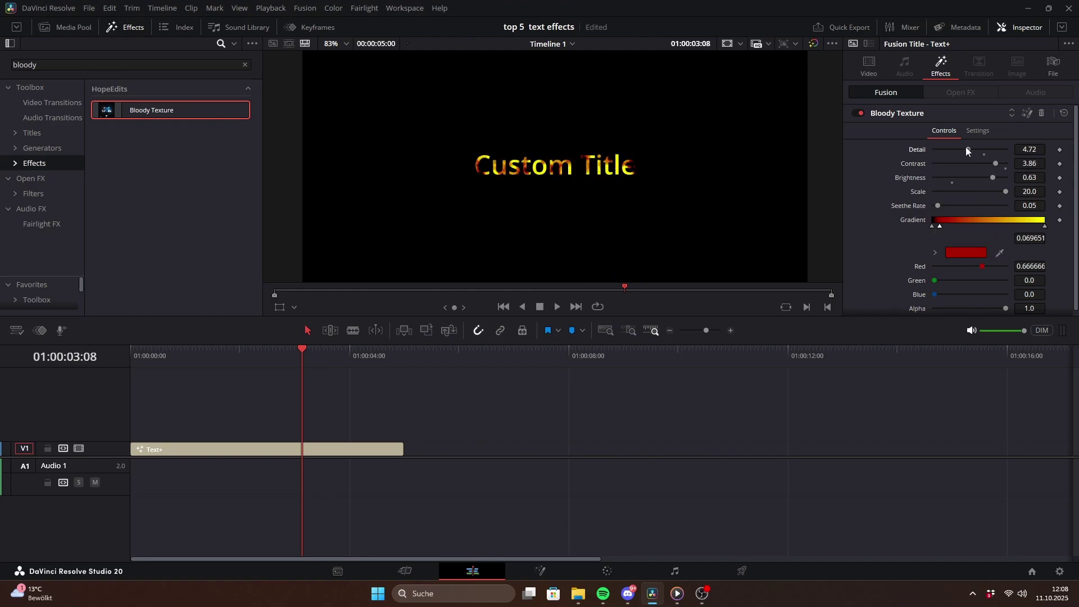
click(948, 206)
drag(302, 354, 93, 367)
drag(168, 111, 259, 451)
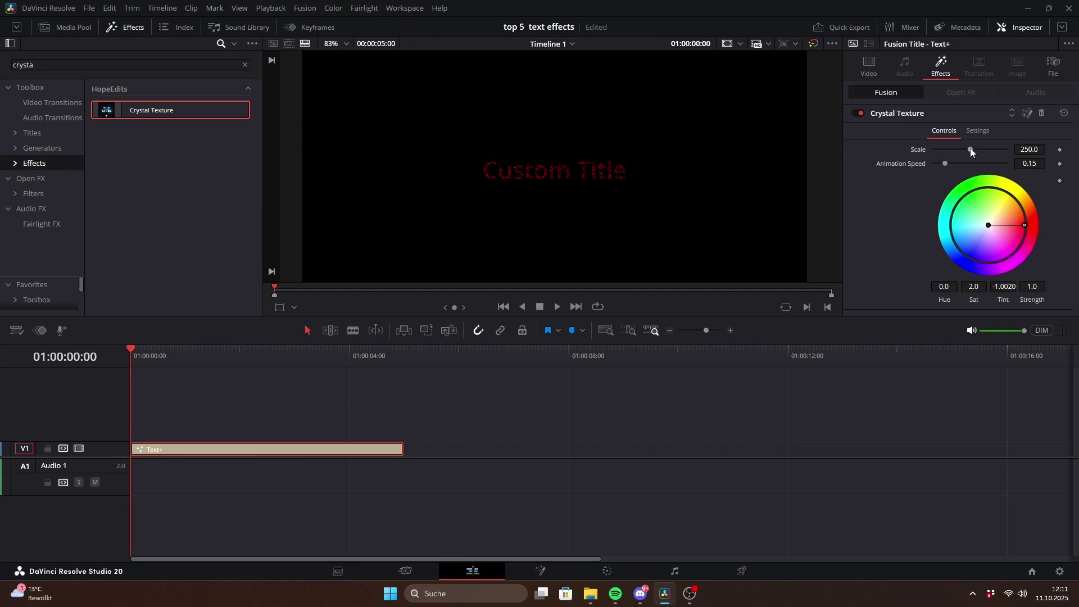
Step: Lower the Crystal Texture scale to 208.7, preview it, and tint the title violet
drag(970, 147, 955, 166)
click(557, 307)
click(539, 307)
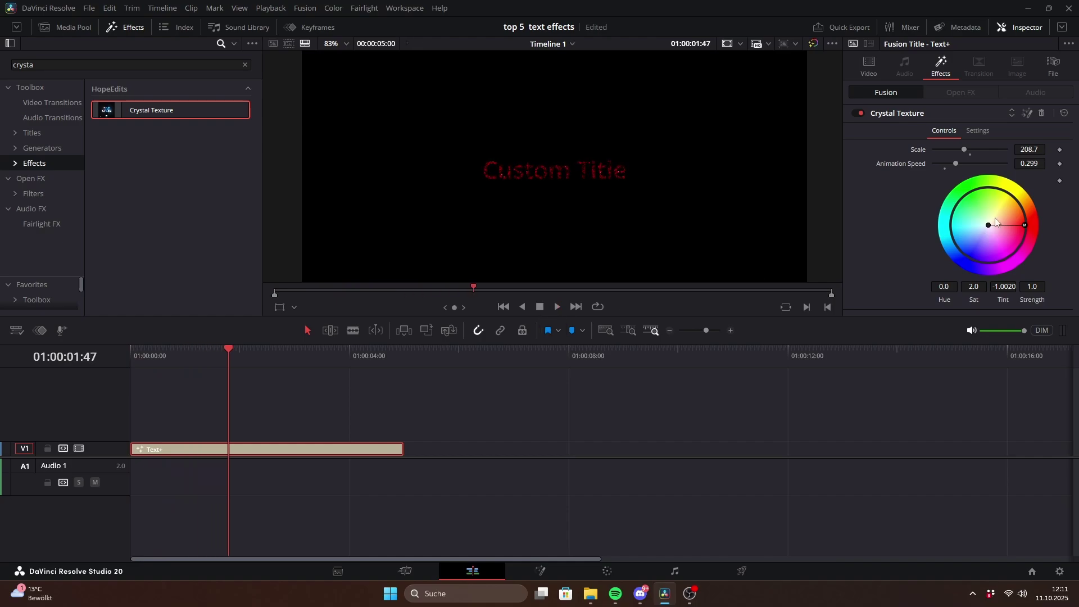
drag(1027, 224, 1000, 258)
Step: Search 'grad' and apply Gradient Texture to the Custom Title clip
key(ctrl+z)
double_click(205, 66)
text(gradient)
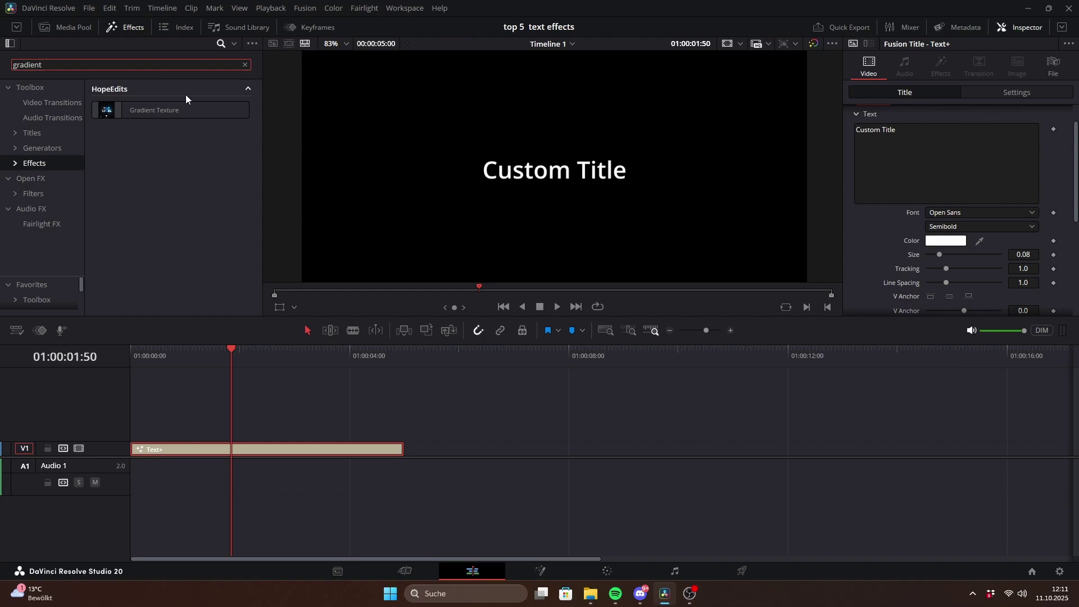
drag(185, 110, 327, 455)
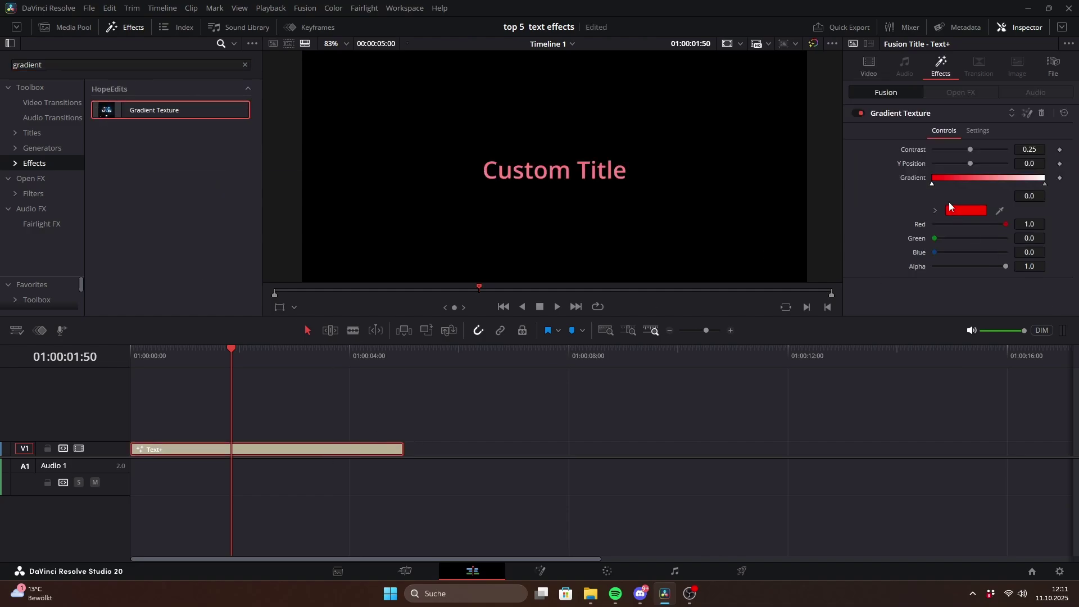
Step: Raise the gradient contrast, nudge its vertical position, then apply Text Drip instead
drag(971, 154, 1001, 153)
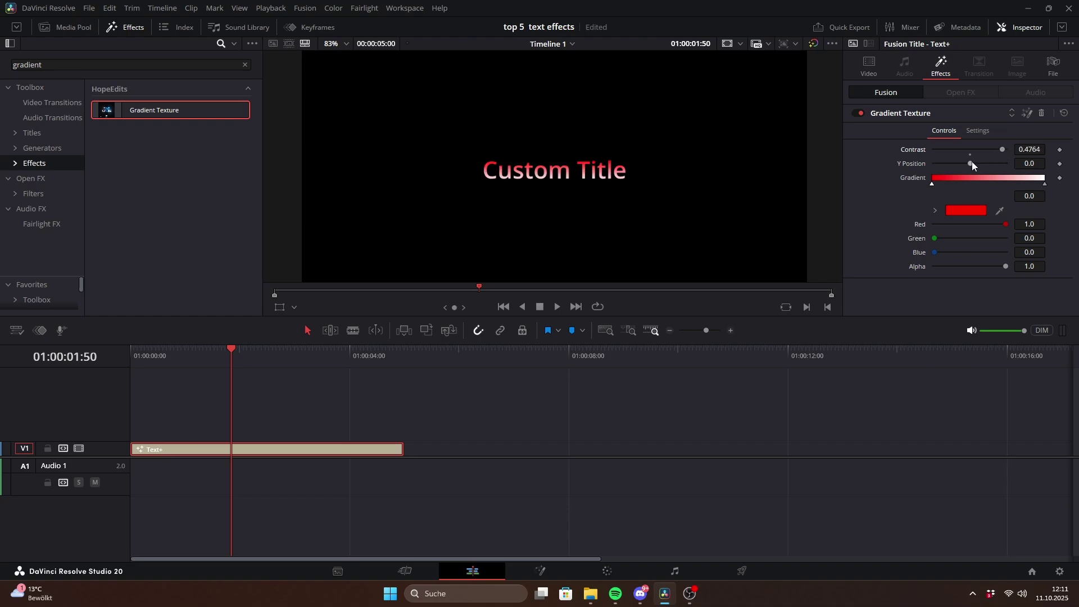
drag(970, 163, 972, 163)
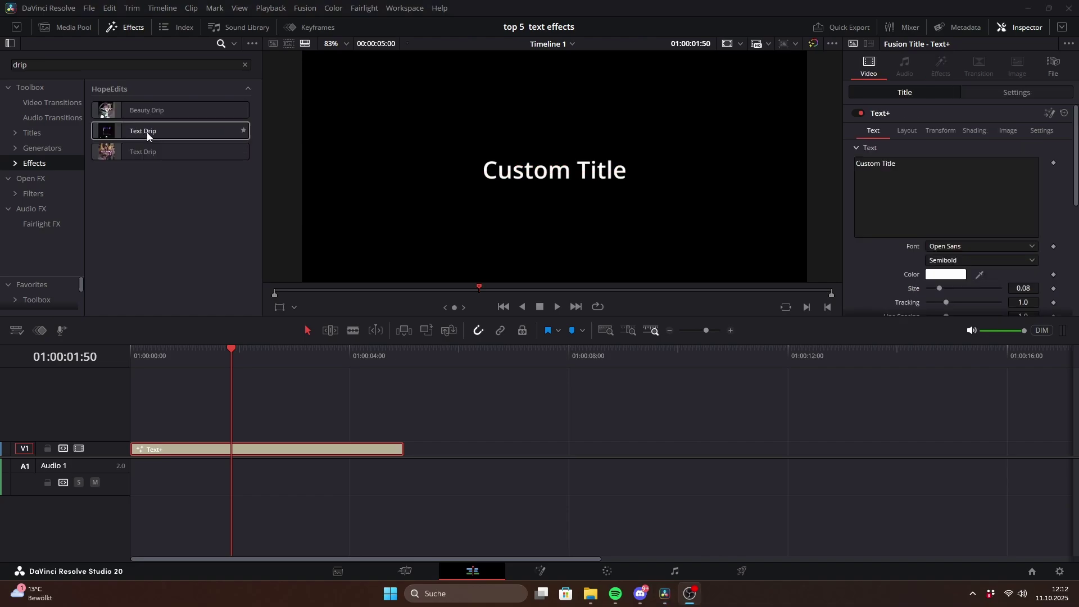
drag(147, 135, 269, 453)
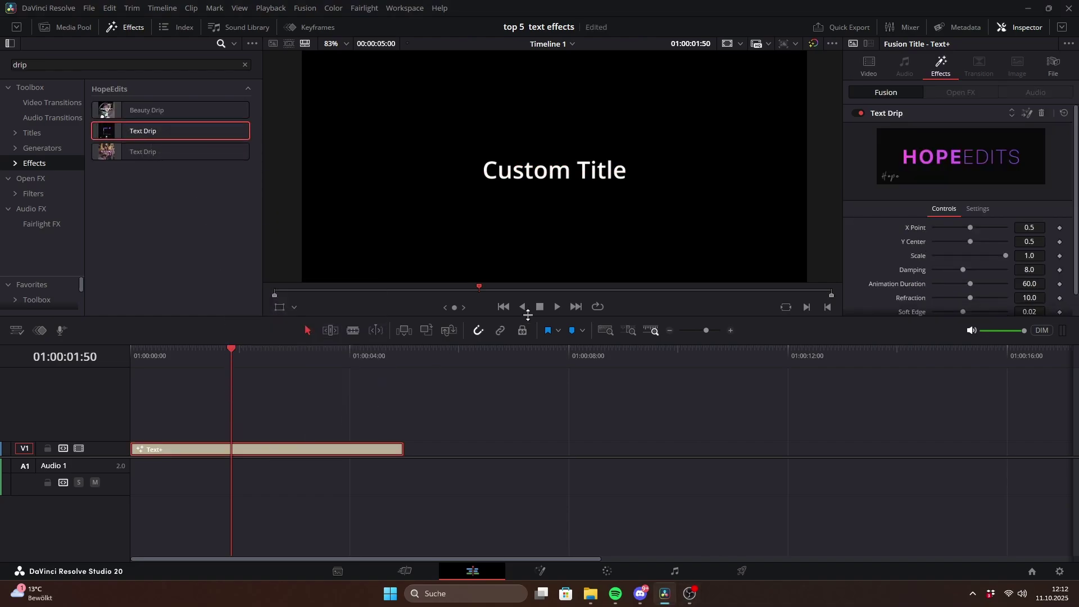
Step: Shift the Text Drip X Point left to 0.474 and replay the clip end to check
click(554, 309)
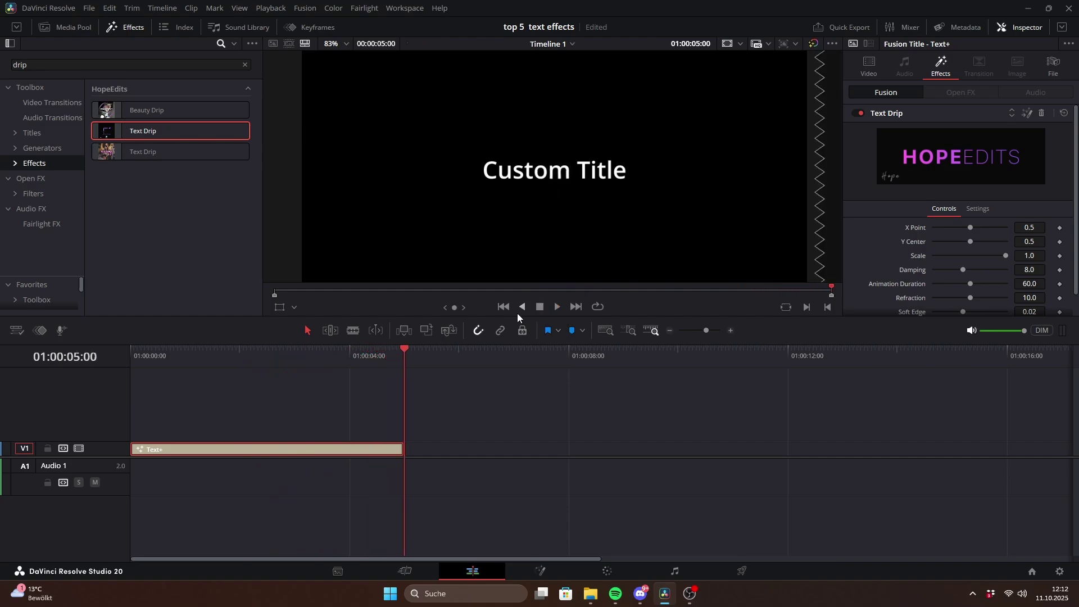
drag(394, 353, 371, 350)
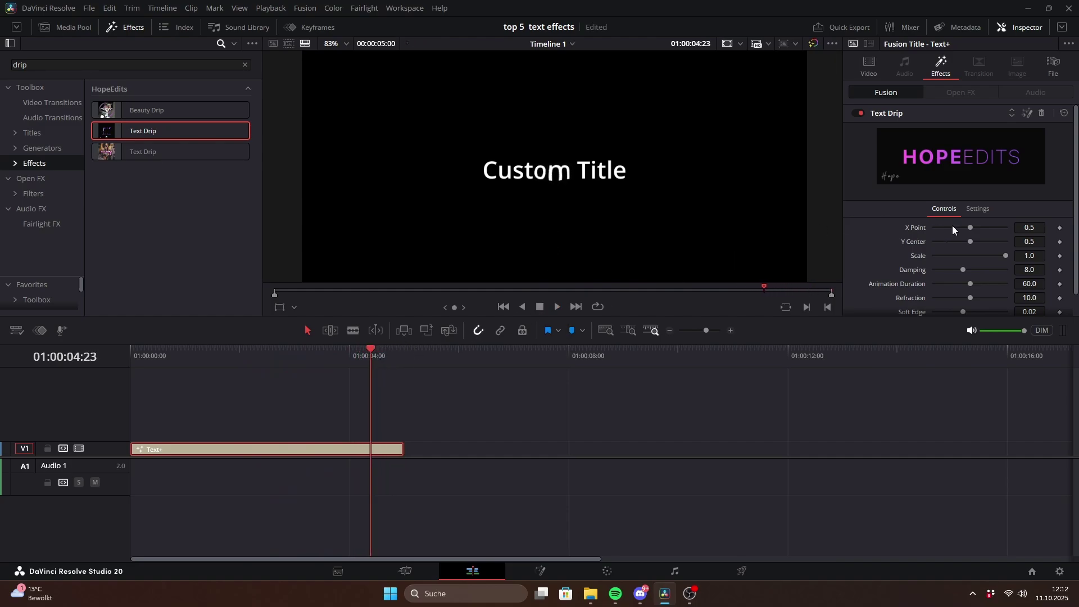
drag(1034, 228, 1026, 228)
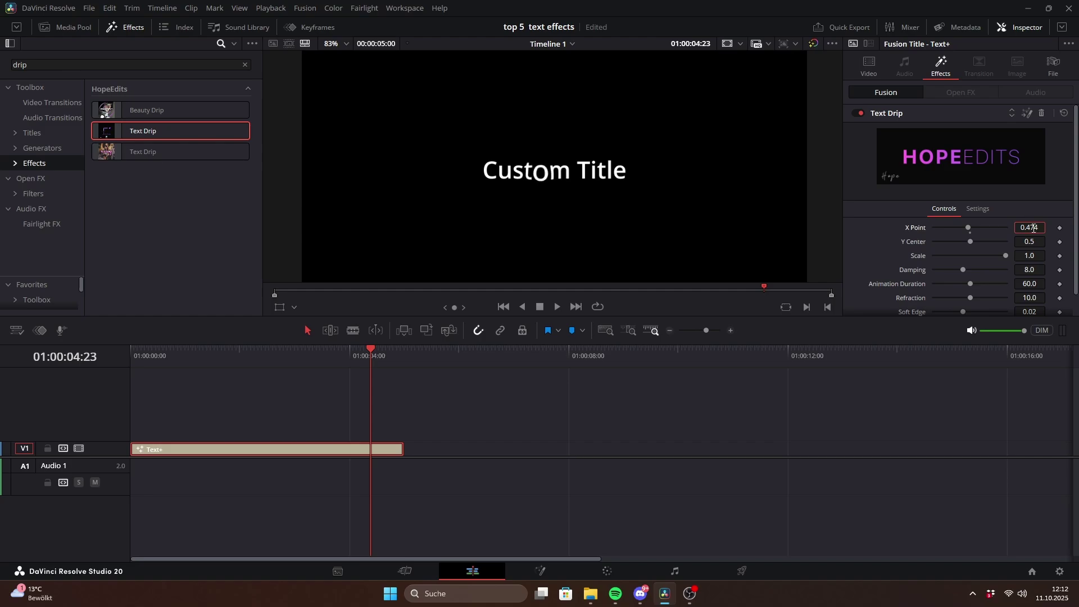
click(556, 307)
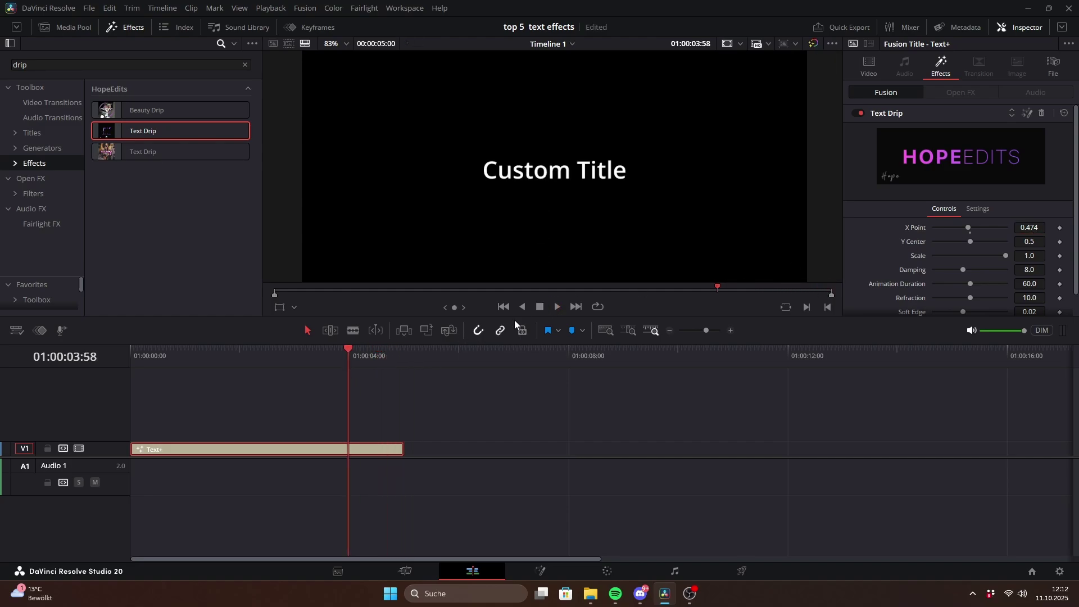
click(538, 308)
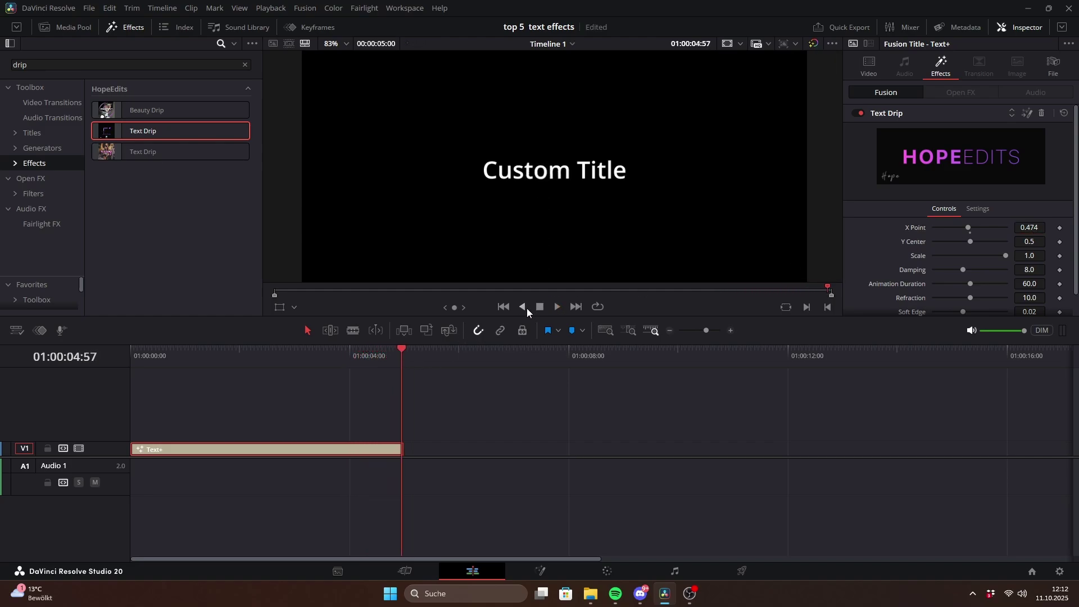
click(527, 308)
Step: Lengthen the drip Animation Duration to 120 and replay the animation
scroll(970, 264, down, 1)
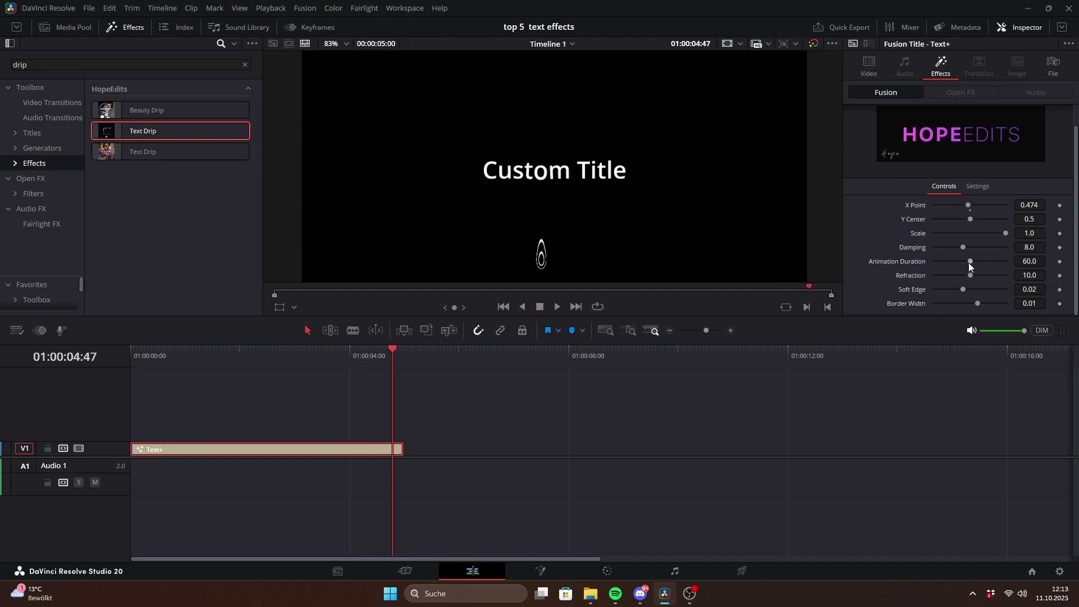
drag(969, 264, 1001, 266)
drag(392, 352, 295, 360)
click(557, 307)
click(556, 306)
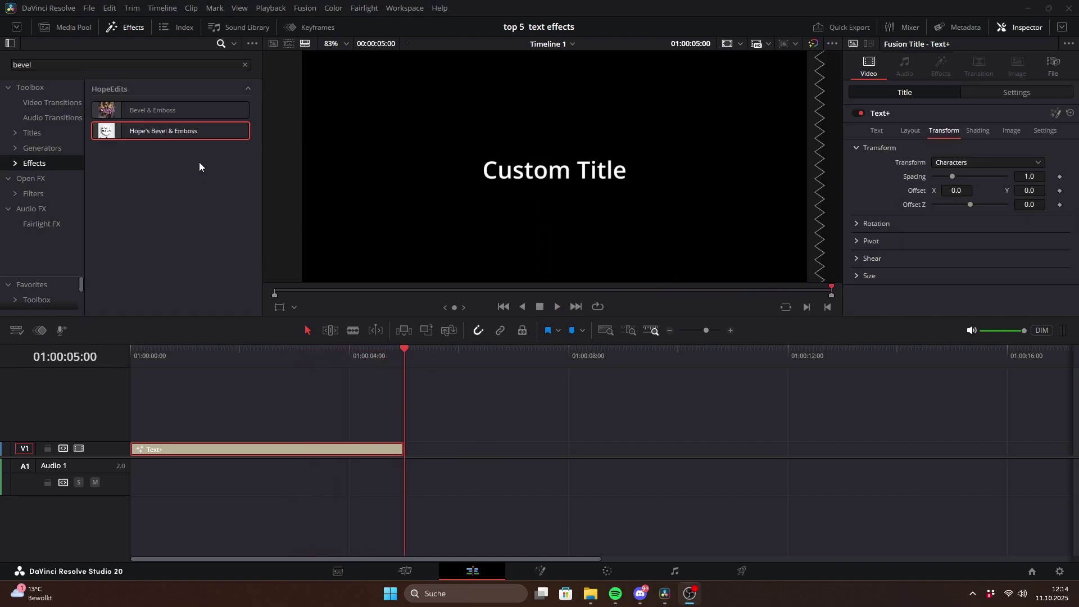
Step: Apply Hope's Bevel & Emboss, soften sharpness, reset smoothness, and raise Diffuse Light to 1.0
drag(200, 164, 310, 451)
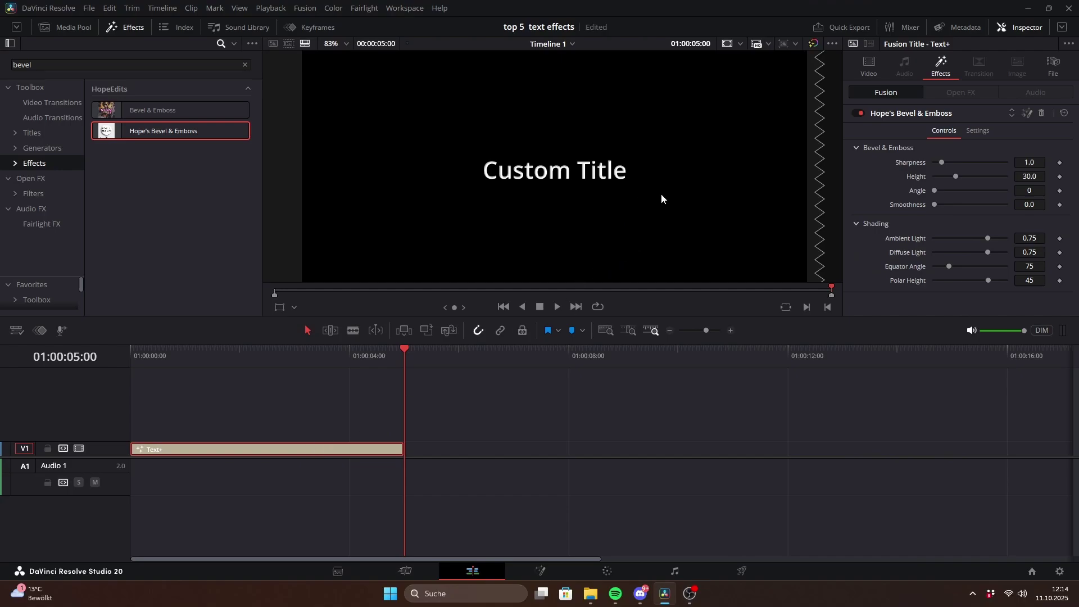
scroll(478, 175, up, 3)
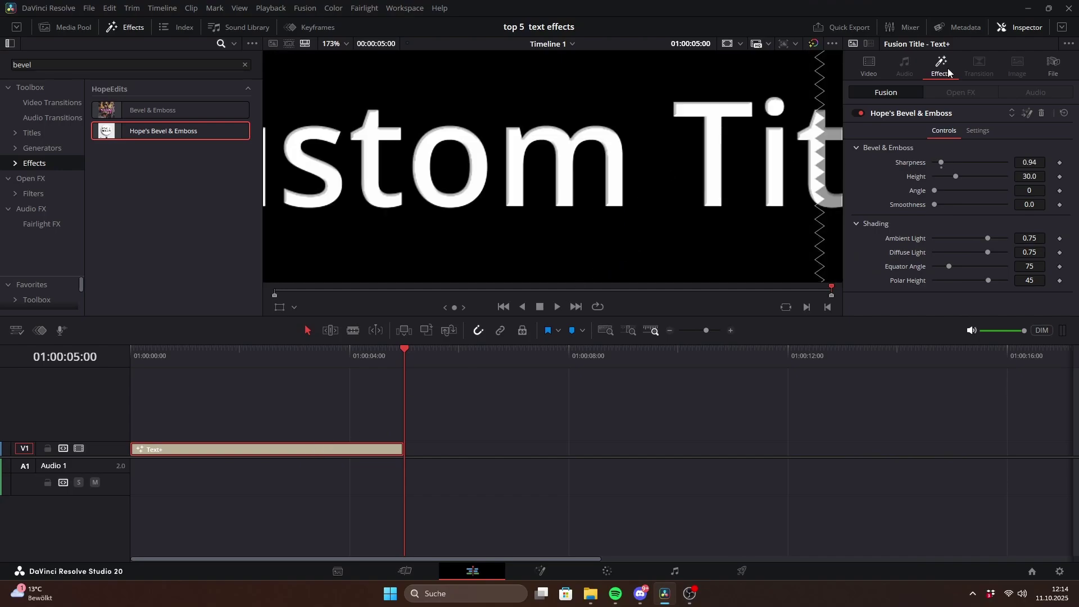
drag(942, 161, 963, 240)
double_click(1000, 207)
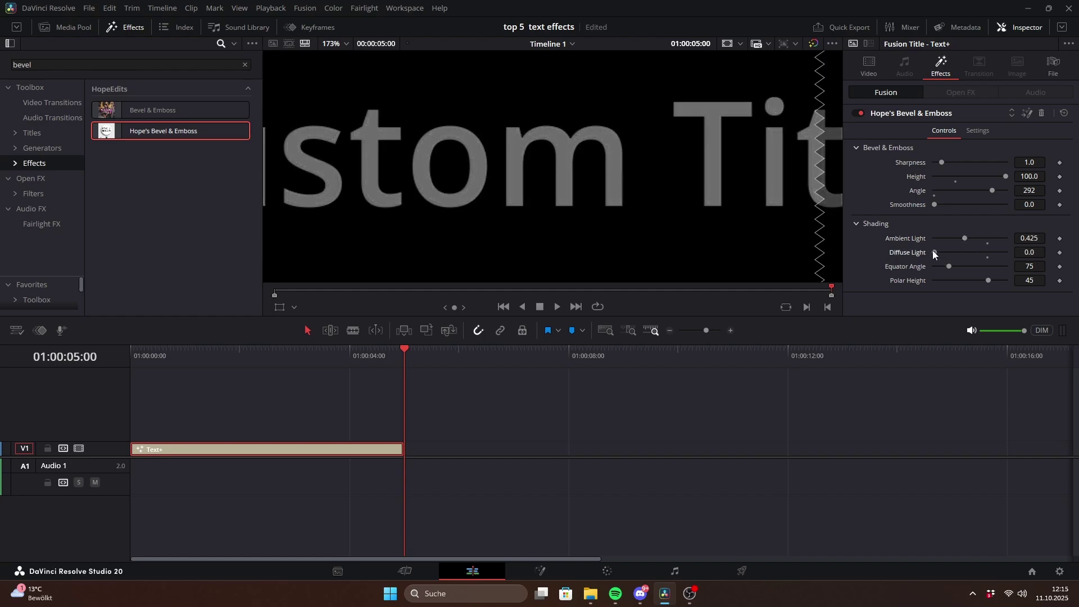
drag(933, 251, 1019, 255)
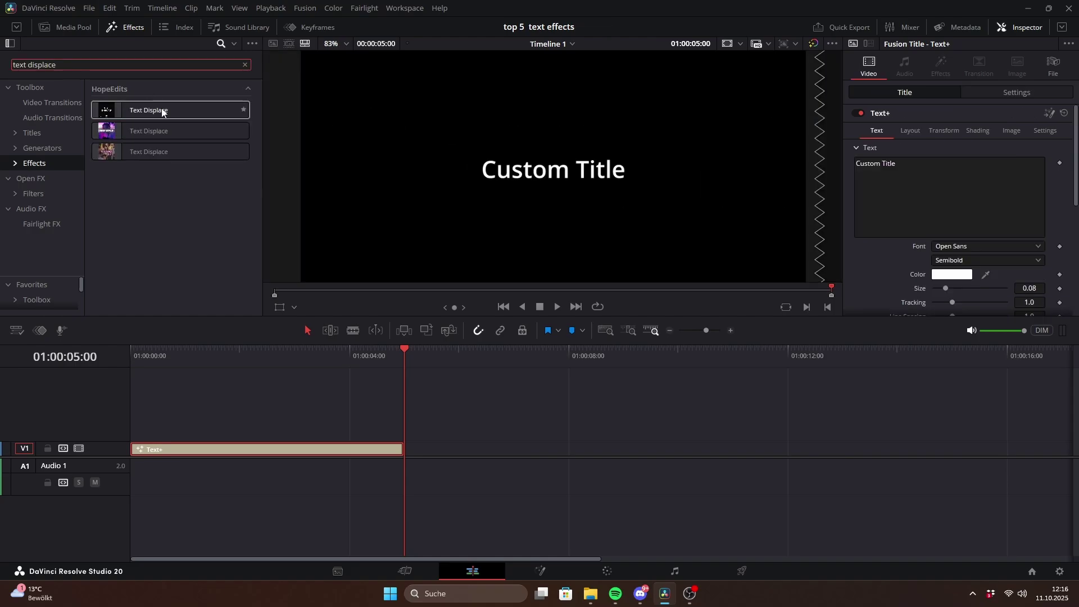
Step: Apply Text Displace to the Custom Title clip and preview it from the start
drag(161, 111, 349, 450)
drag(409, 351, 127, 370)
click(558, 306)
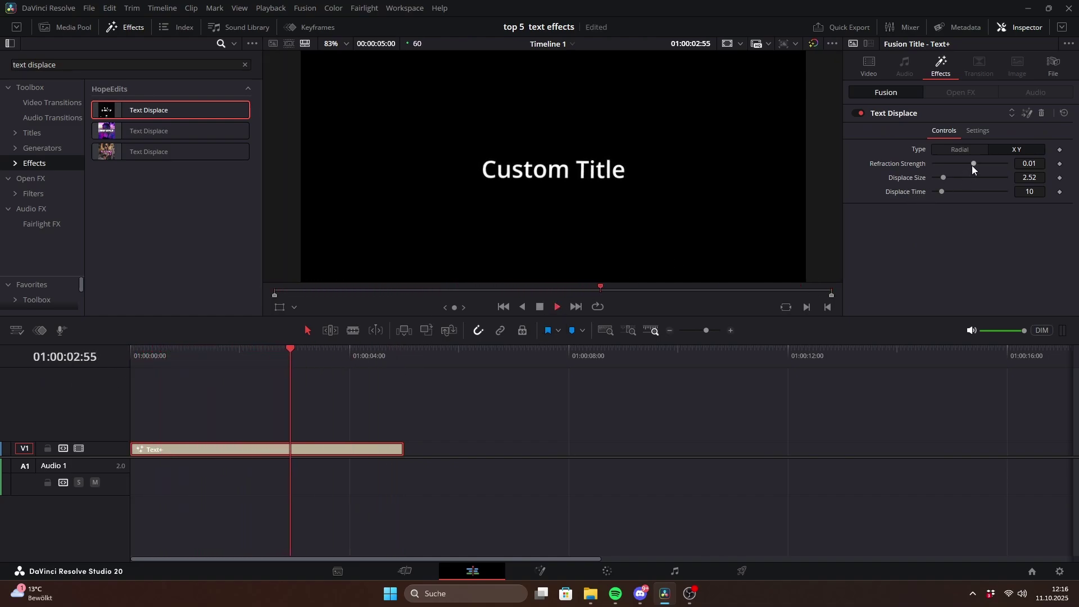
click(540, 308)
drag(321, 355, 174, 355)
Step: Compare Radial and XY displace types in playback, keeping XY
click(961, 151)
click(556, 307)
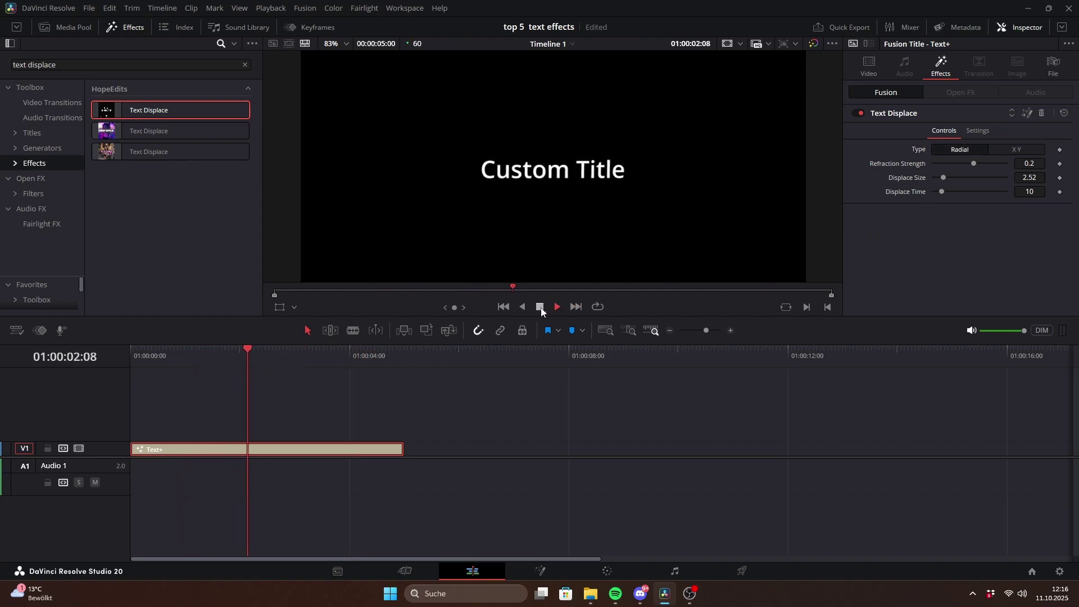
click(540, 308)
click(1016, 148)
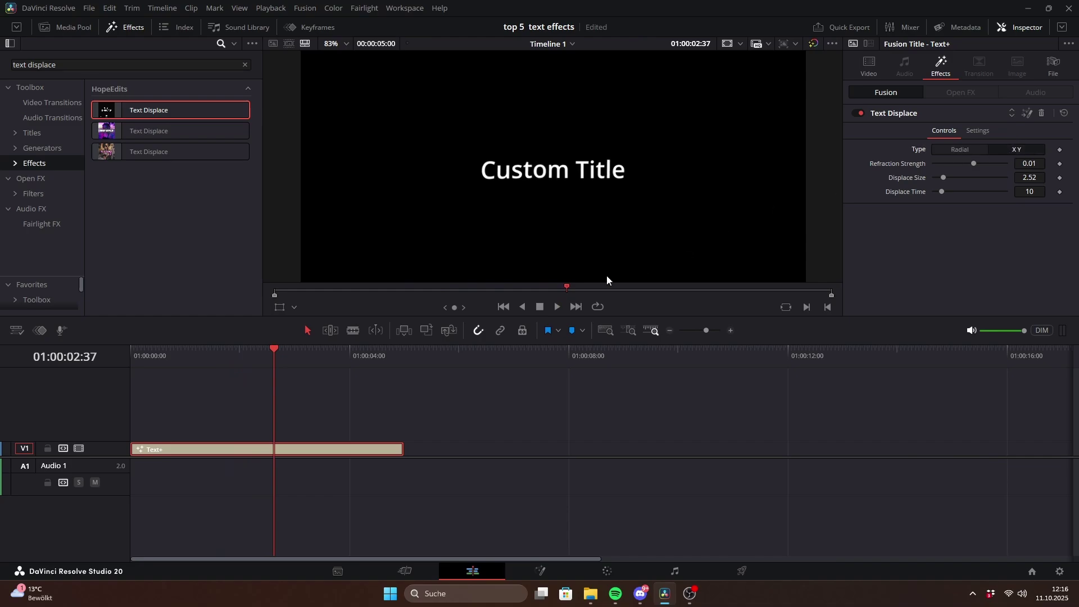
click(558, 307)
click(541, 307)
Step: Set Refraction Strength 0.01 and Displace Size 2.52, and shorten the Displace Time
mouse_move(973, 165)
mouse_down()
mouse_move(951, 179)
mouse_move(981, 180)
mouse_up()
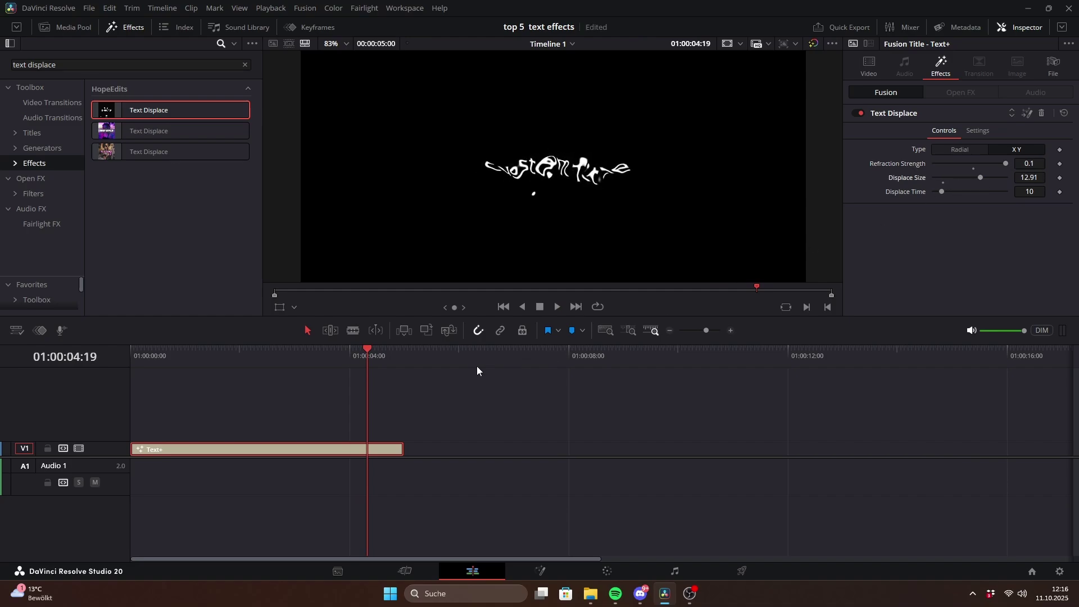
drag(366, 366, 241, 375)
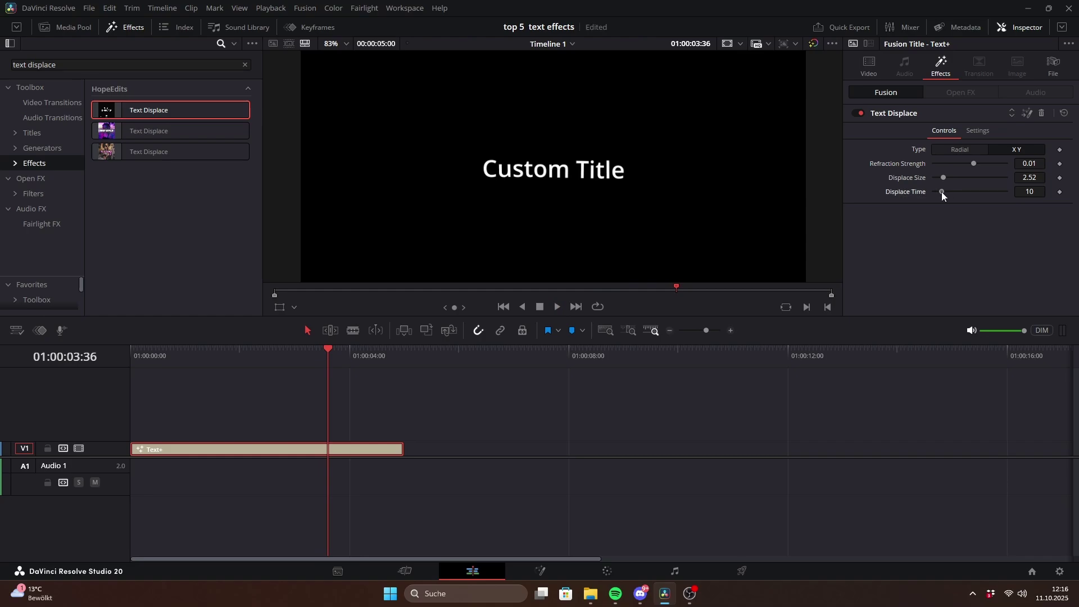
drag(942, 191, 937, 192)
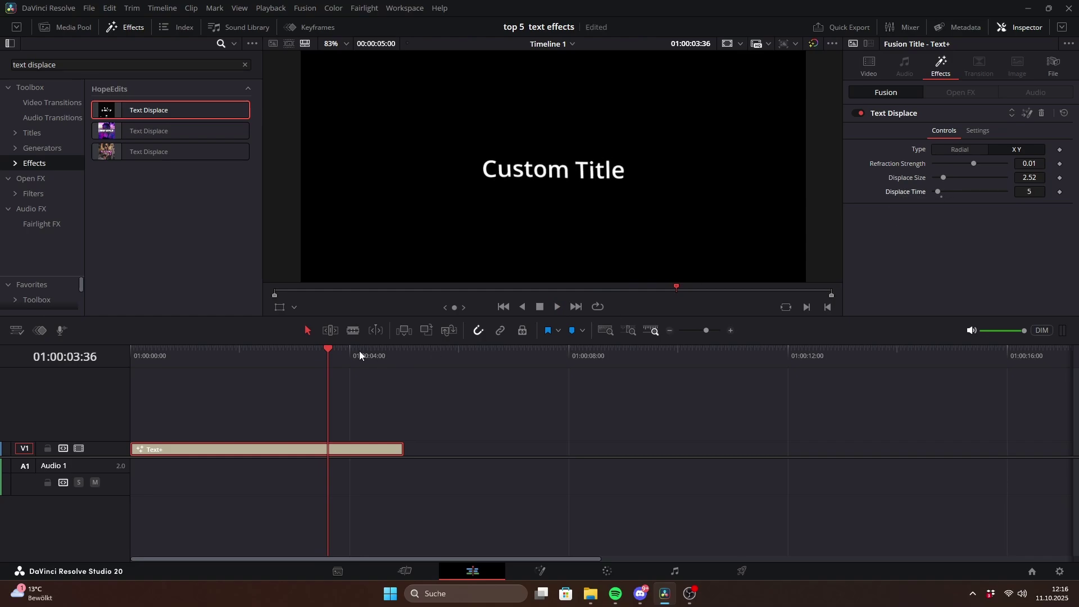
drag(329, 351, 133, 353)
click(556, 309)
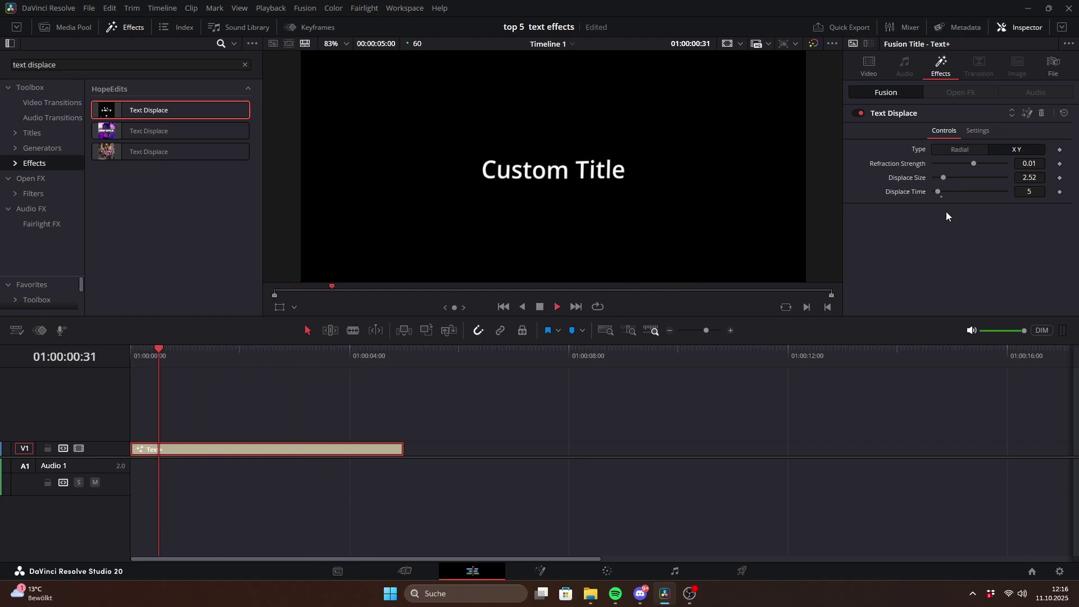
mouse_move(940, 193)
mouse_down()
mouse_move(965, 194)
mouse_move(942, 194)
mouse_up()
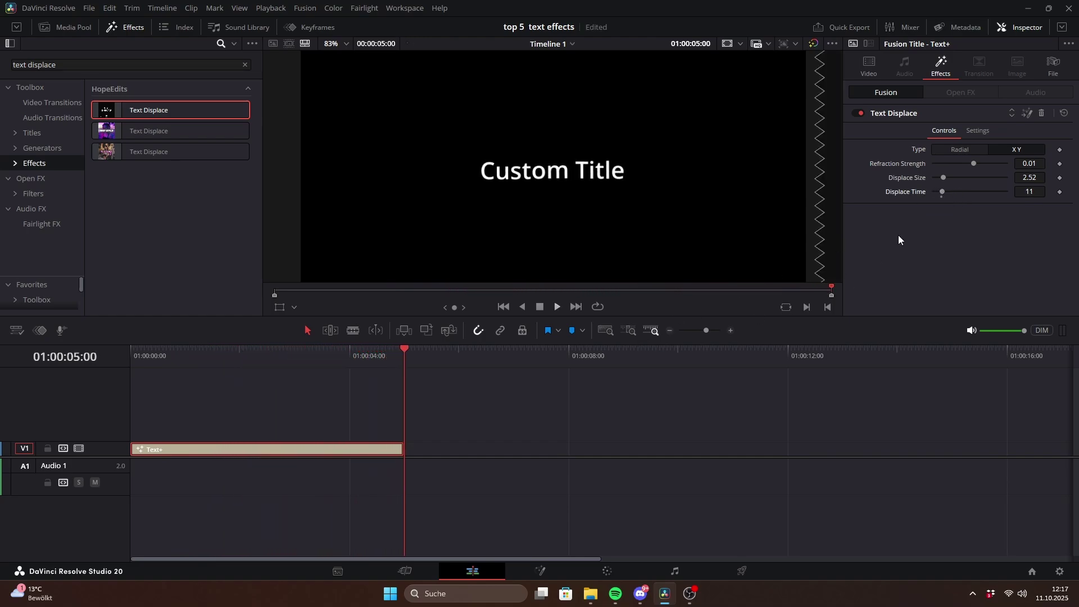